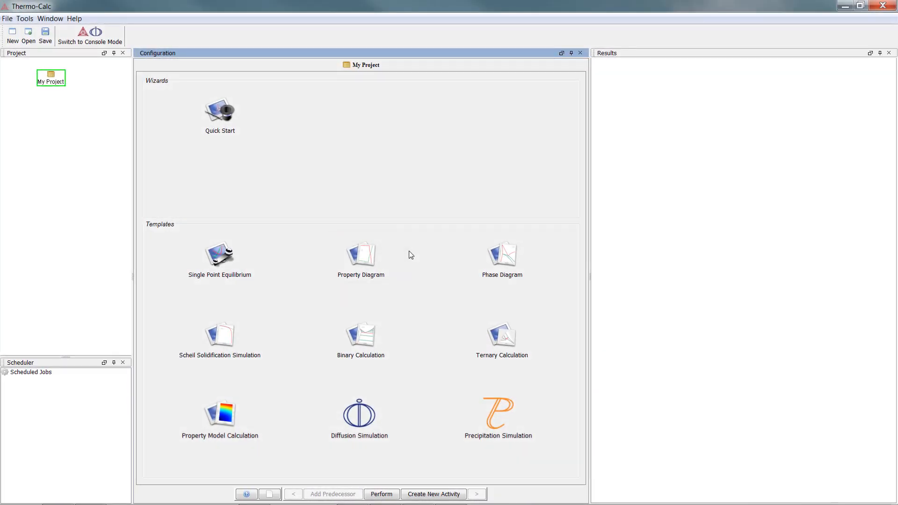
Create a Property Diagram project tree and select the FEDEMO: Iron Demo Database for its system
left_click(365, 253)
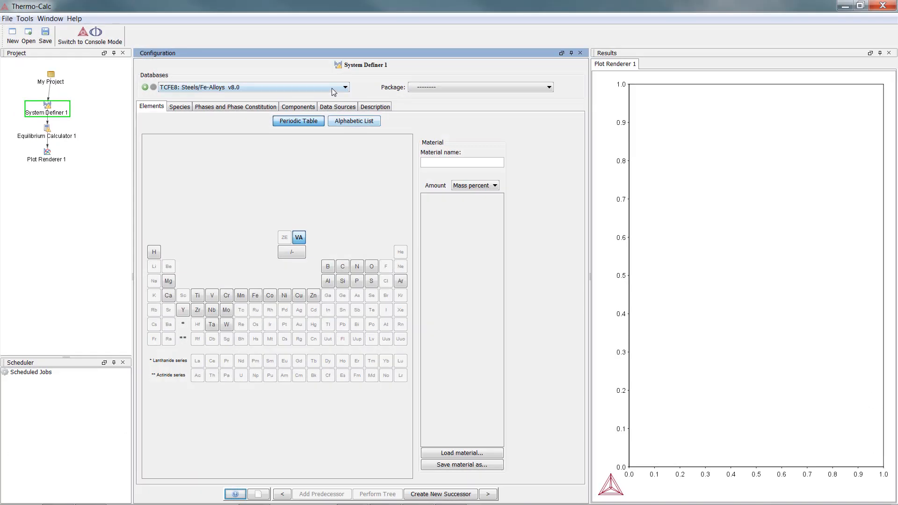
left_click(330, 88)
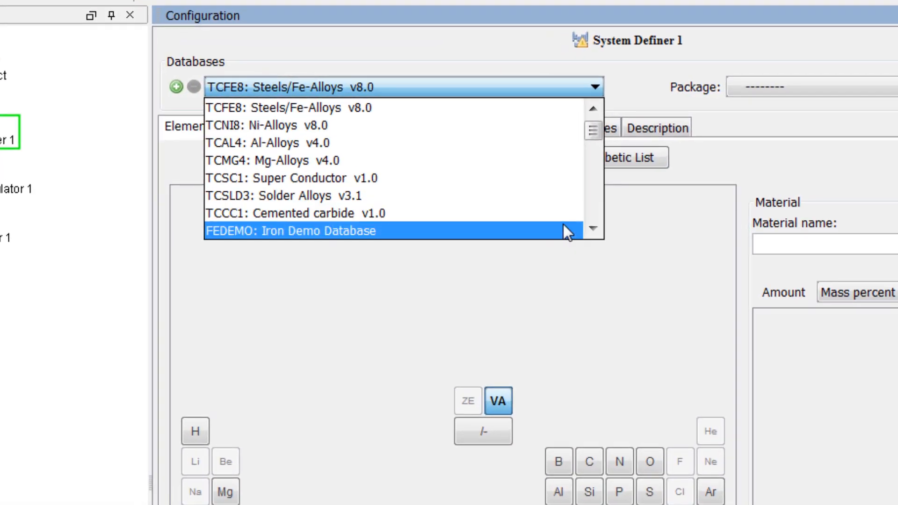
left_click(564, 226)
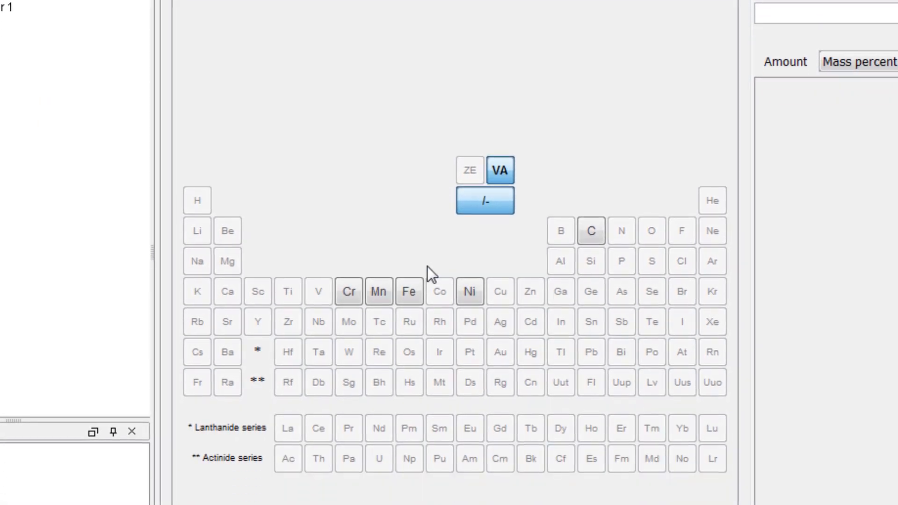
Add the elements Fe, Cr and C to the system from the periodic table
left_click(413, 211)
left_click(347, 214)
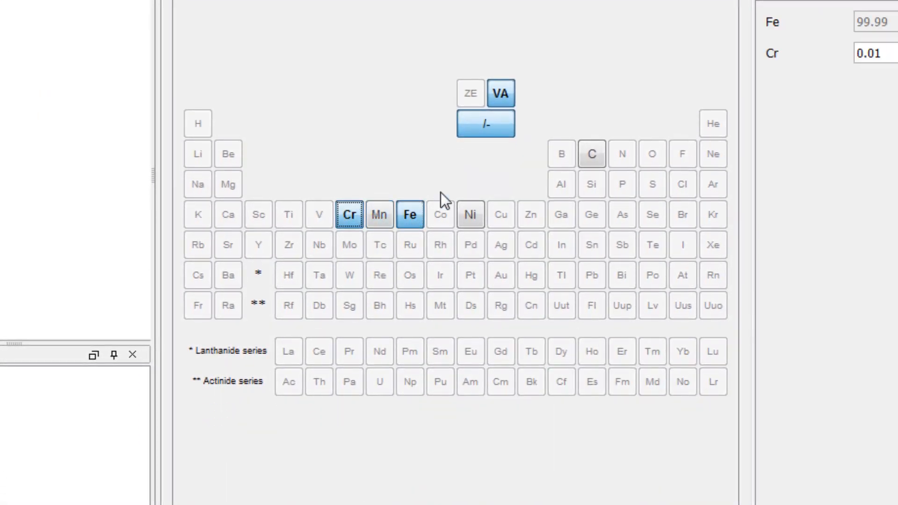
left_click(592, 157)
Set the material composition to 12 mass percent Cr and 2 mass percent C
left_click_drag(882, 56, 842, 63)
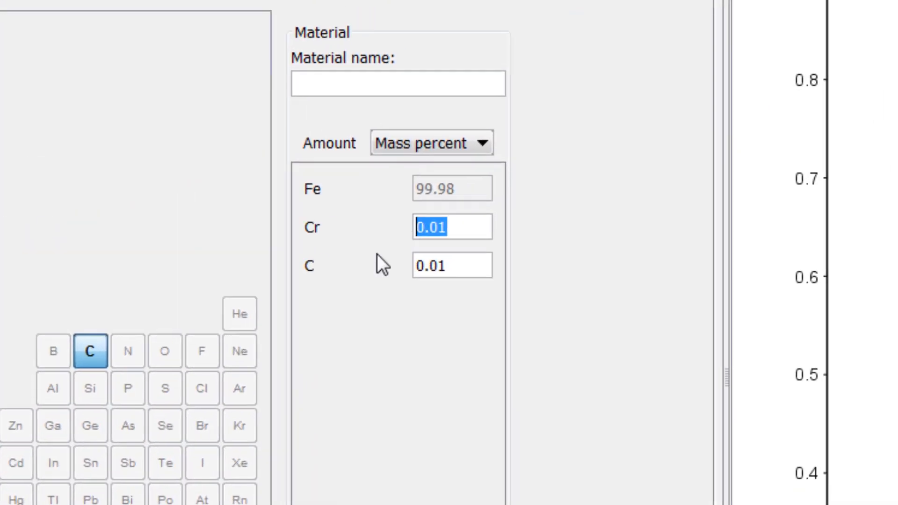
type("12")
key("Tab")
key("Delete")
key("Delete")
key("Delete")
key("Delete")
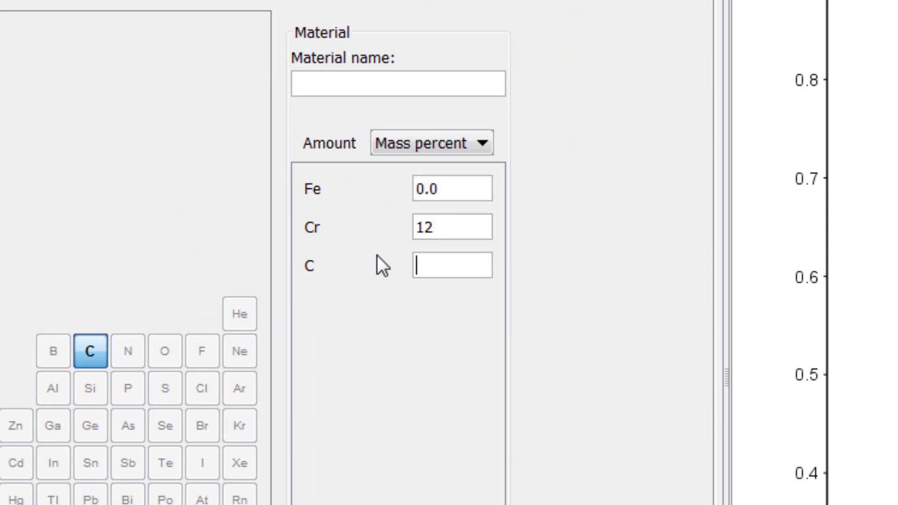
type("2")
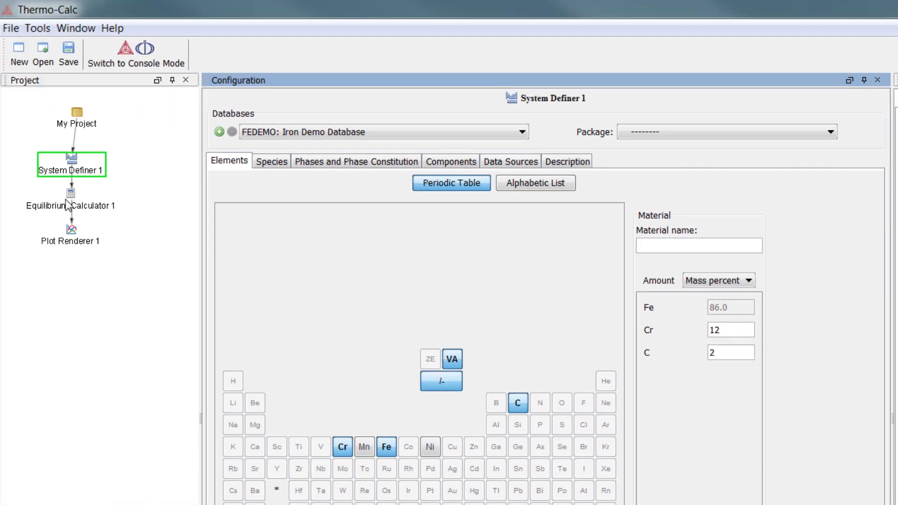
In Equilibrium Calculator 1, set the temperature axis range to 1500 minimum and 1700 maximum
left_click(67, 201)
left_click(69, 201)
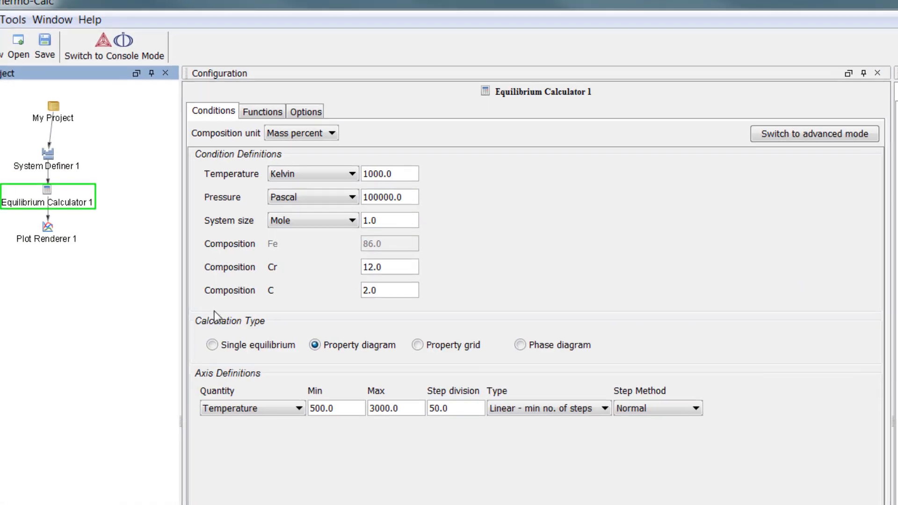
double_click(335, 402)
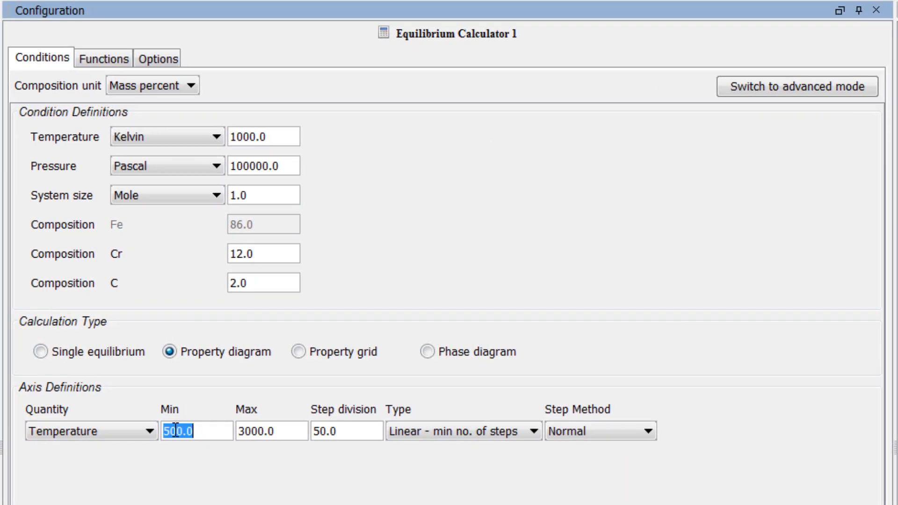
type("1500")
key("Tab")
key("Delete")
key("Delete")
type("17")
Set the temperature condition to 1500 K and open the calculator's quantity and function definitions
left_click(242, 138)
key("BackSpace")
type("5")
left_click(121, 56)
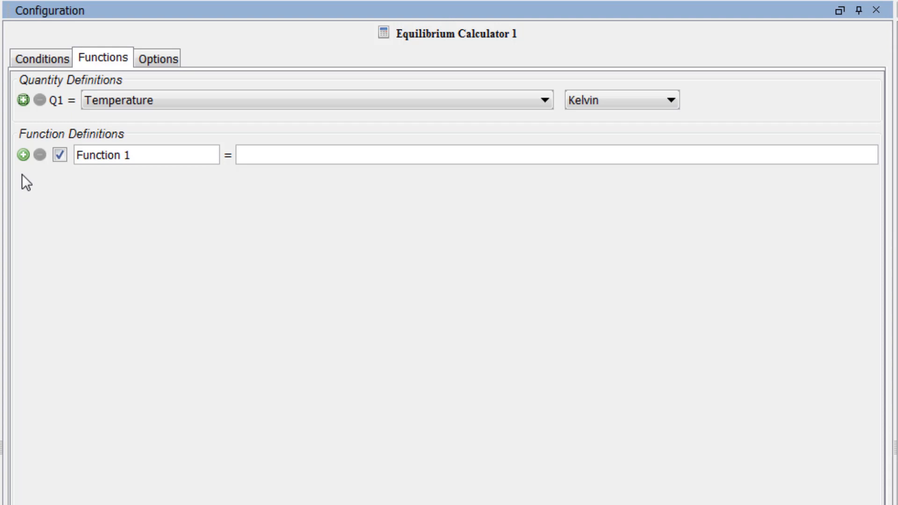
left_click(23, 100)
left_click(22, 129)
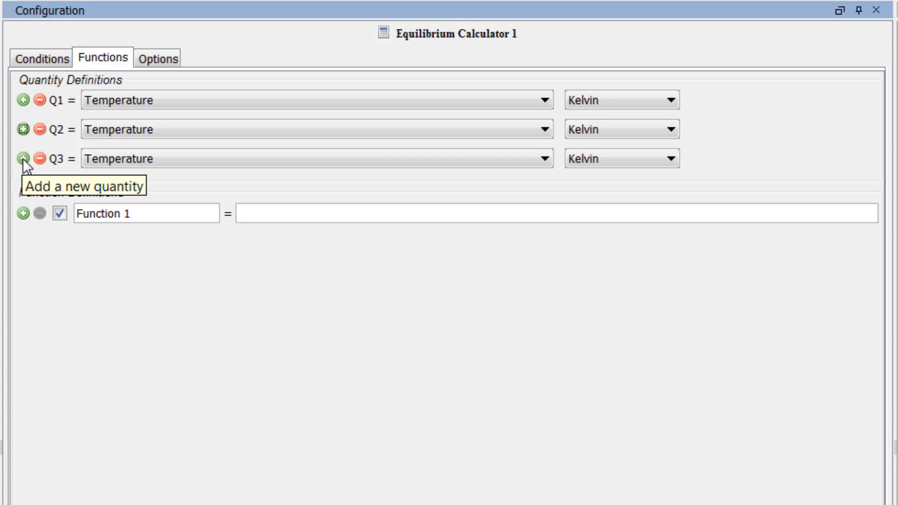
left_click(39, 159)
left_click(39, 131)
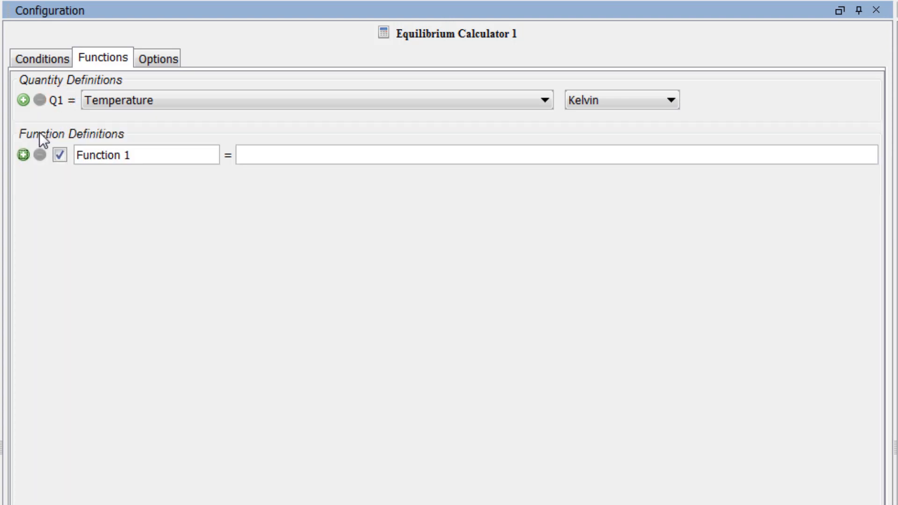
Define quantity Q1 as the amount of phase for the LIQUID phase
left_click(228, 103)
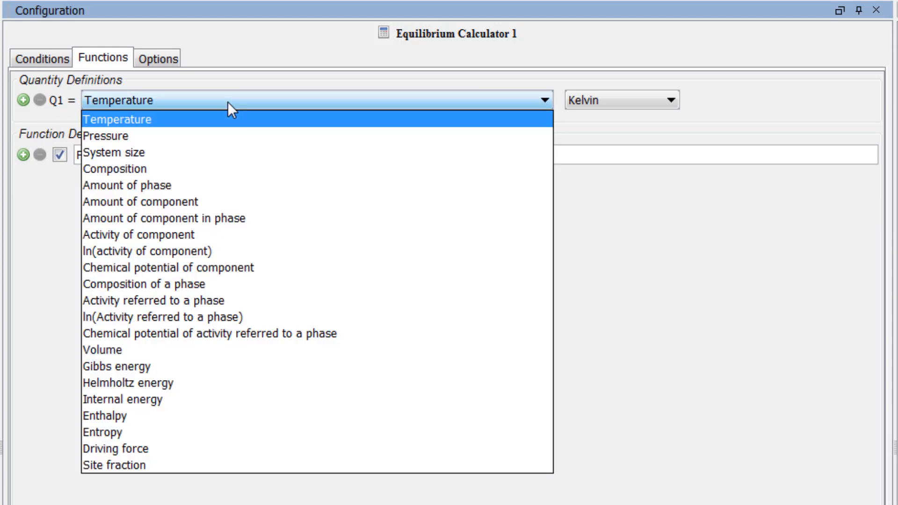
left_click(212, 185)
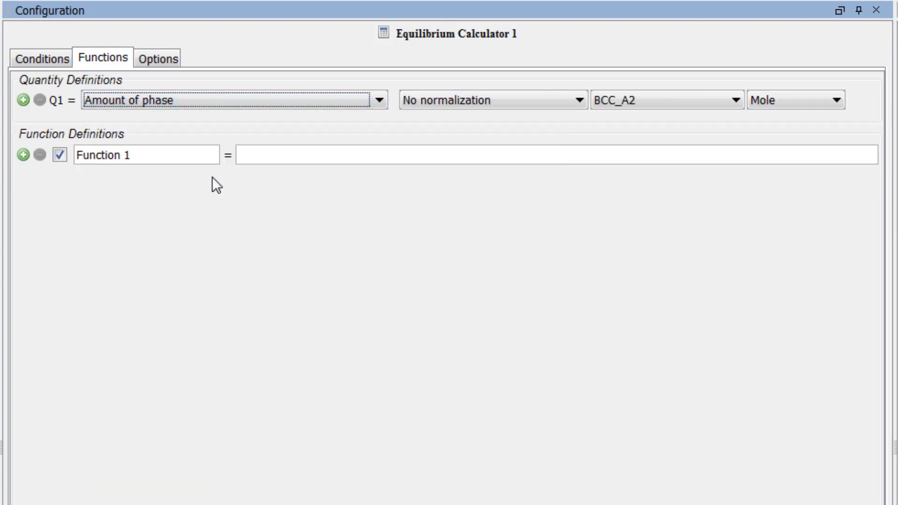
left_click(658, 103)
left_click(657, 151)
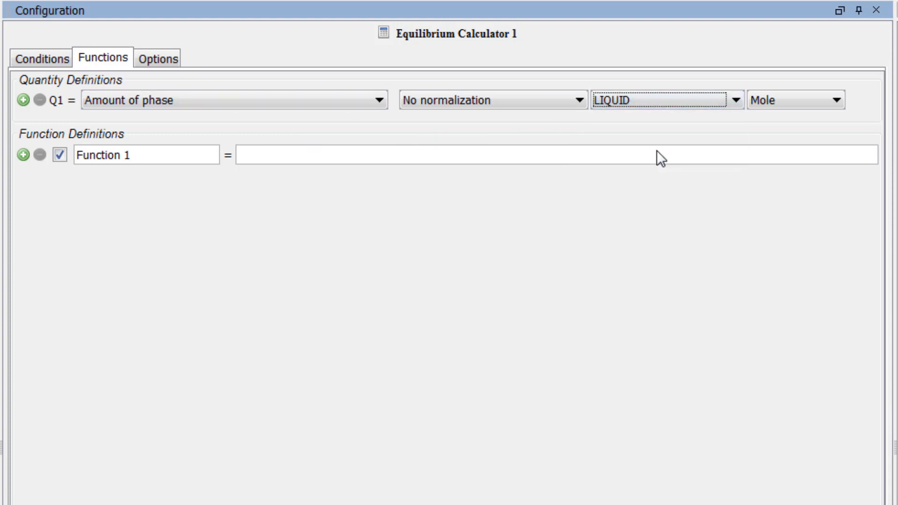
Name the first function "fraction solid" and define it as 1-Q1
left_click_drag(152, 149, 77, 159)
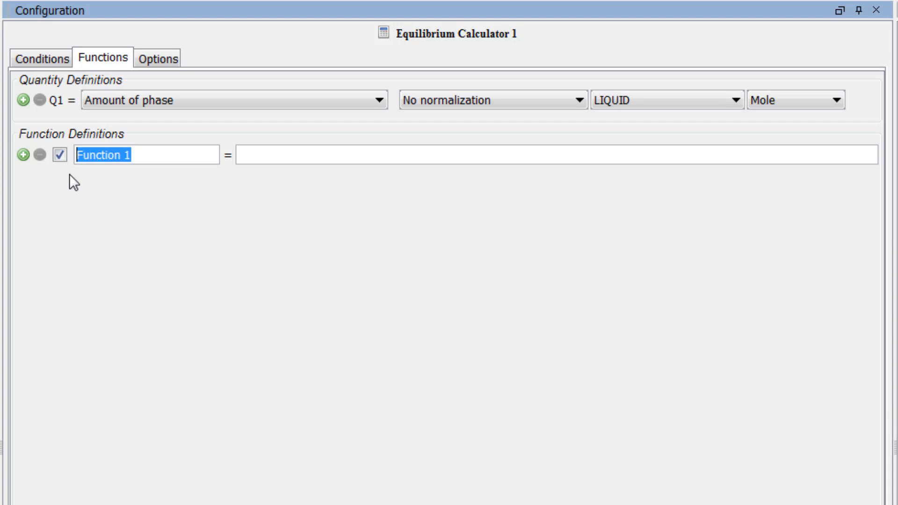
type("fraction solid")
key("Tab")
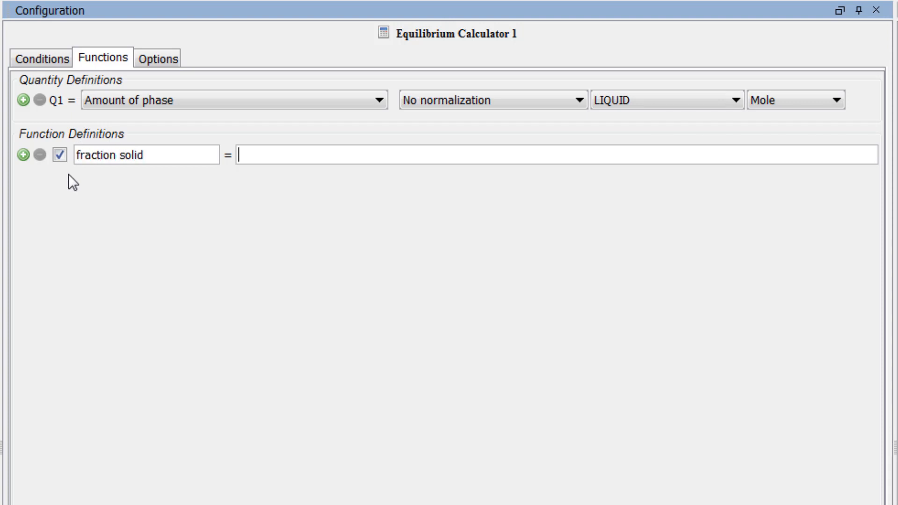
type("1-Q1")
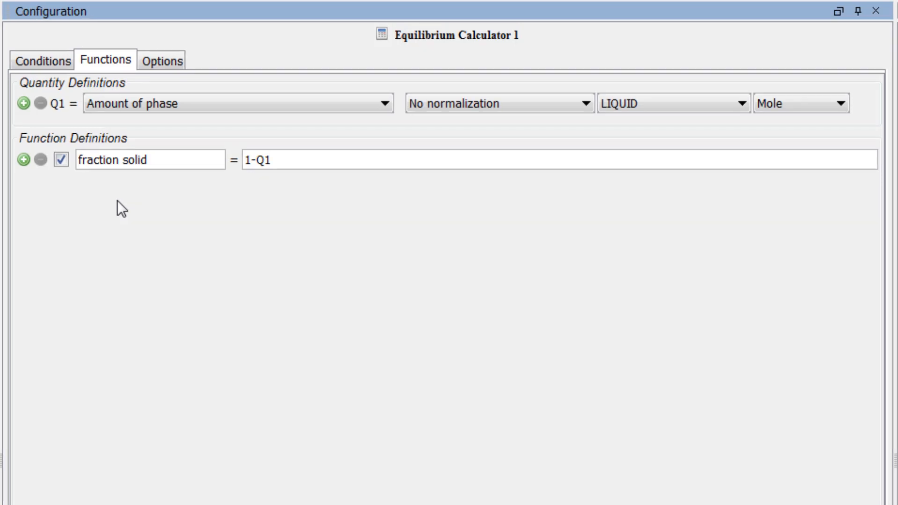
left_click(31, 63)
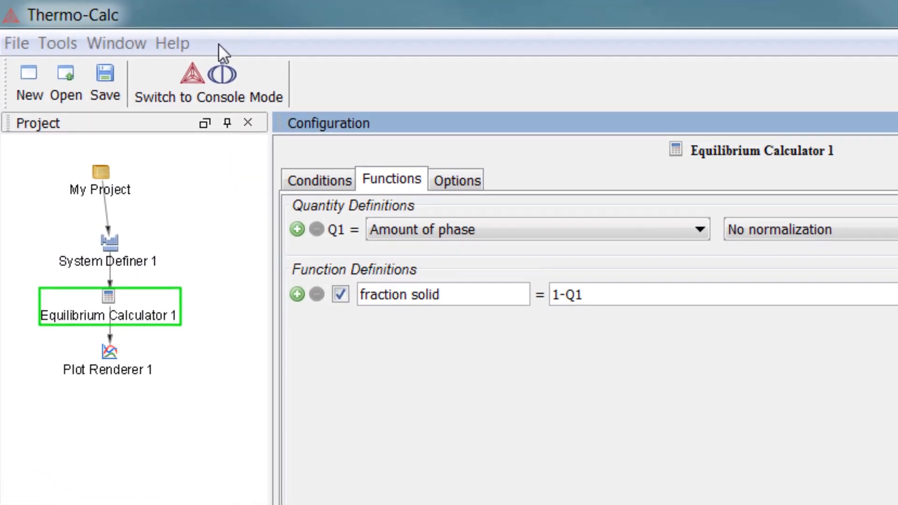
Search the online help for "variables and units" and open the topic "Thermodynamic Variables and Units"
left_click(184, 43)
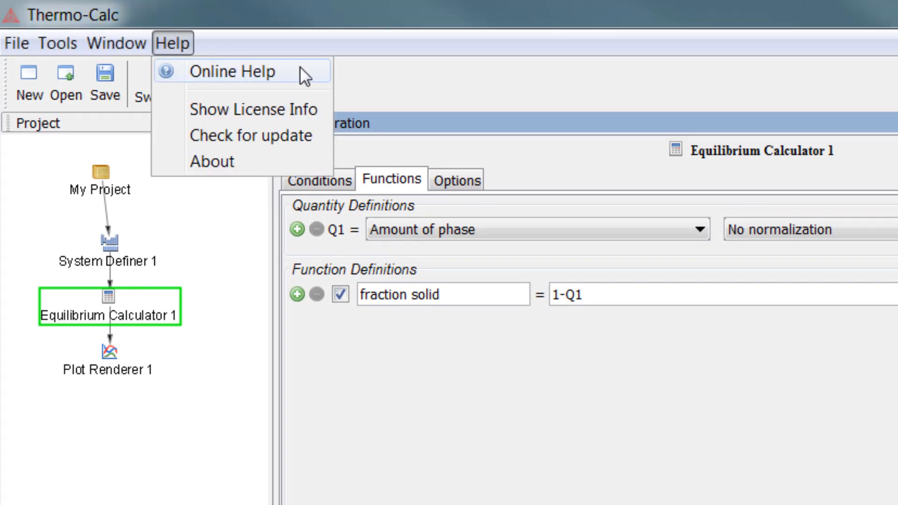
left_click(300, 71)
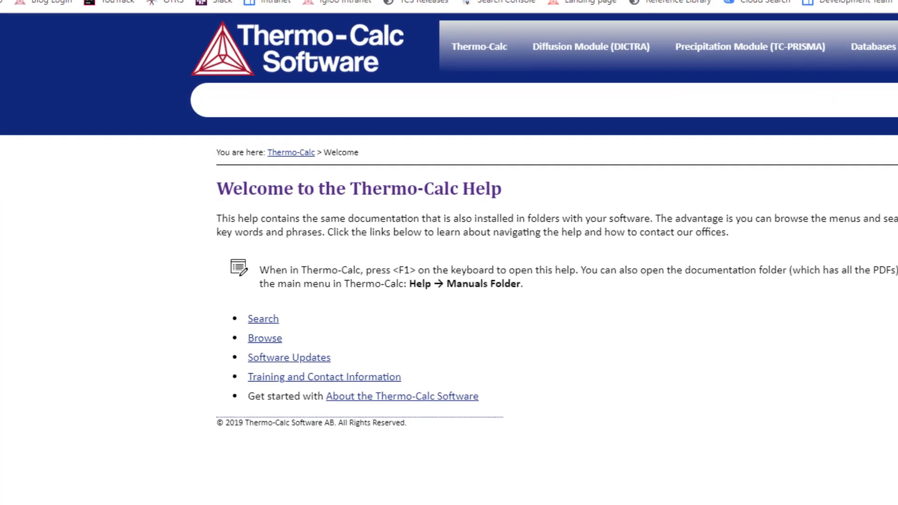
type("variables and units")
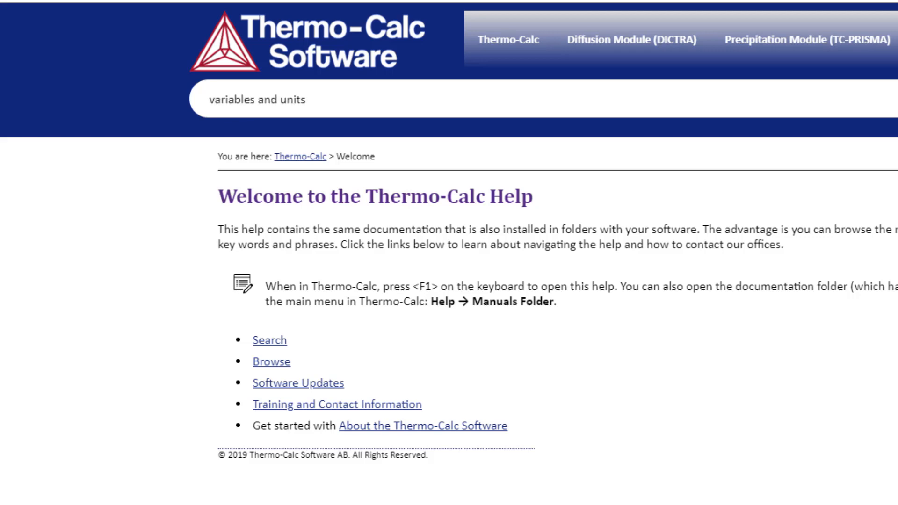
key("Return")
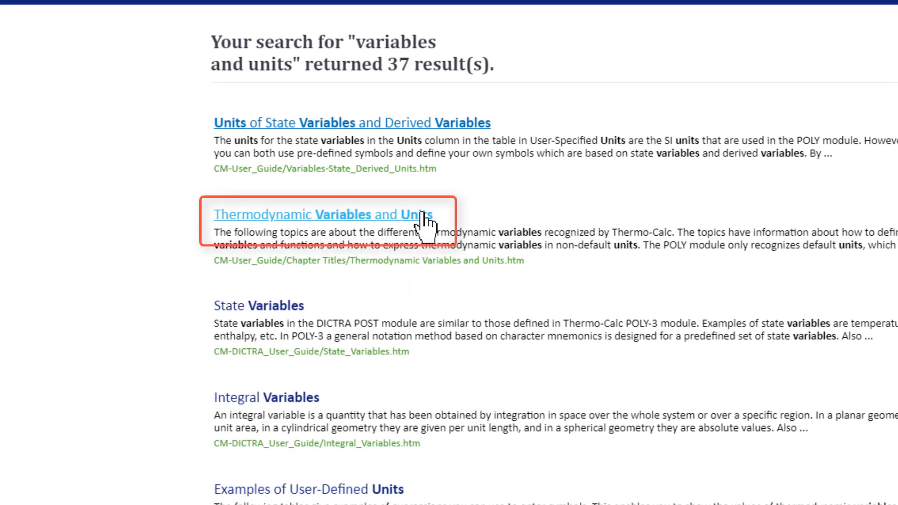
left_click(423, 216)
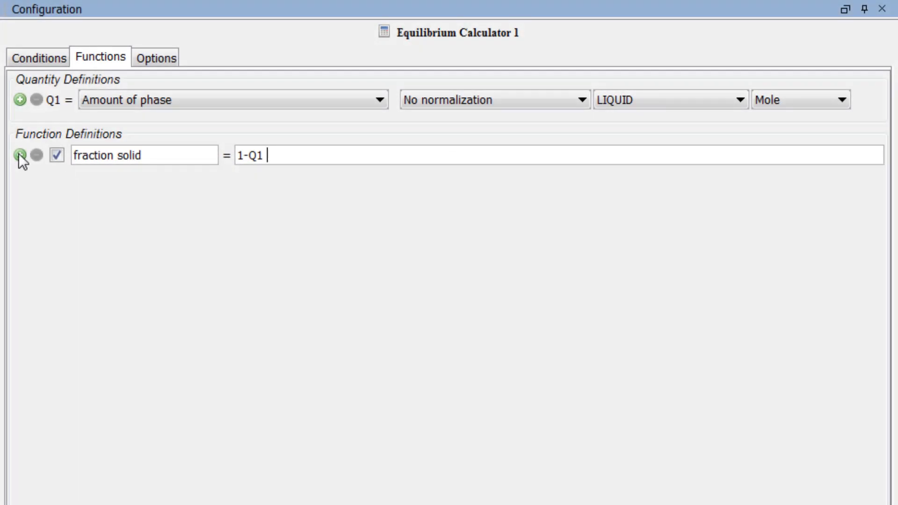
Add a second function named f_solid, defined as 1-NP(LIQUID)
left_click(20, 154)
left_click_drag(131, 188, 73, 190)
type("f_")
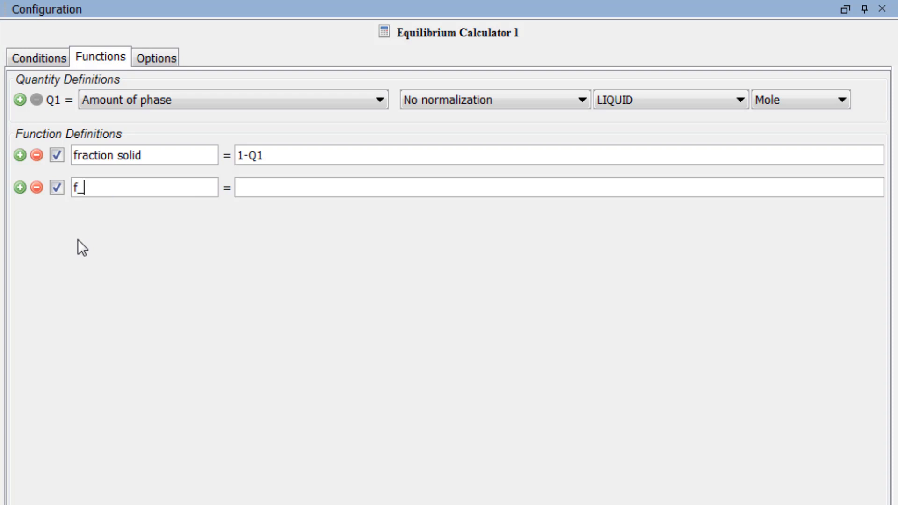
type("solid")
key("Tab")
type("1-NP(LIQUID)")
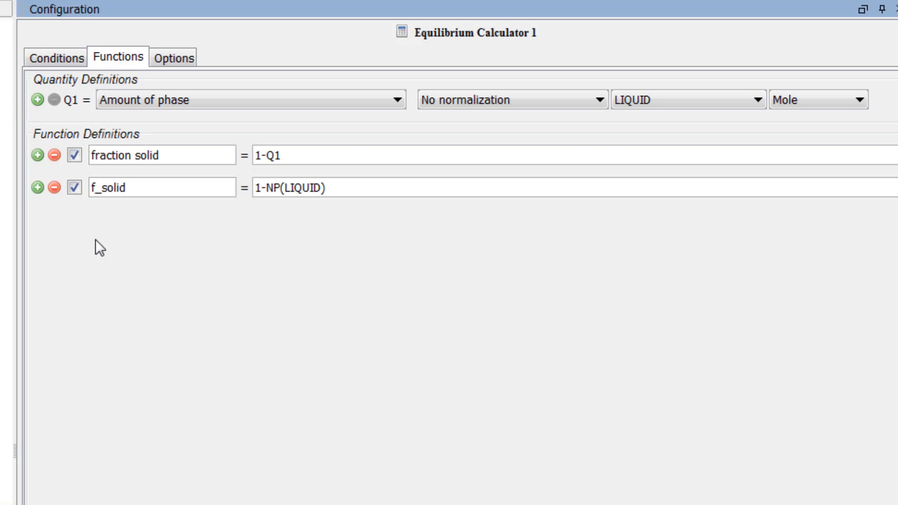
In Plot Renderer 1, set the Y axis variable to Function and choose the function "fraction solid"
left_click(93, 208)
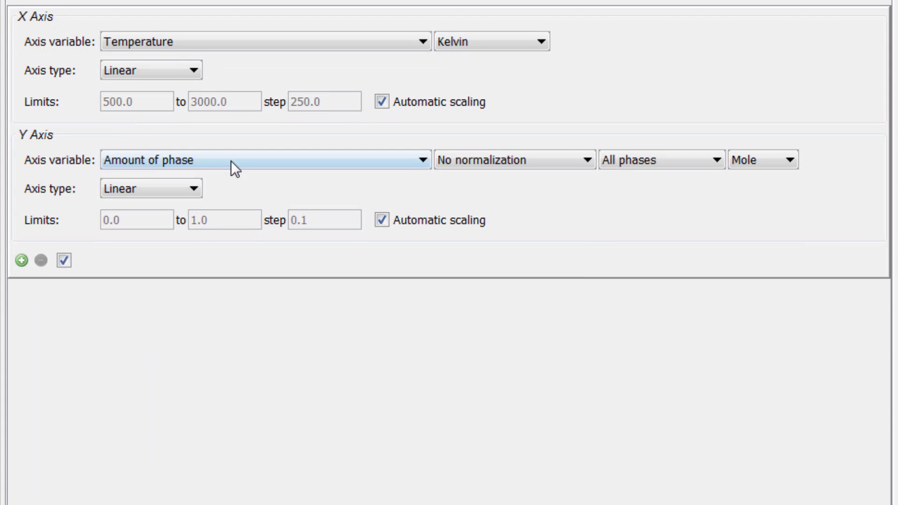
left_click(231, 161)
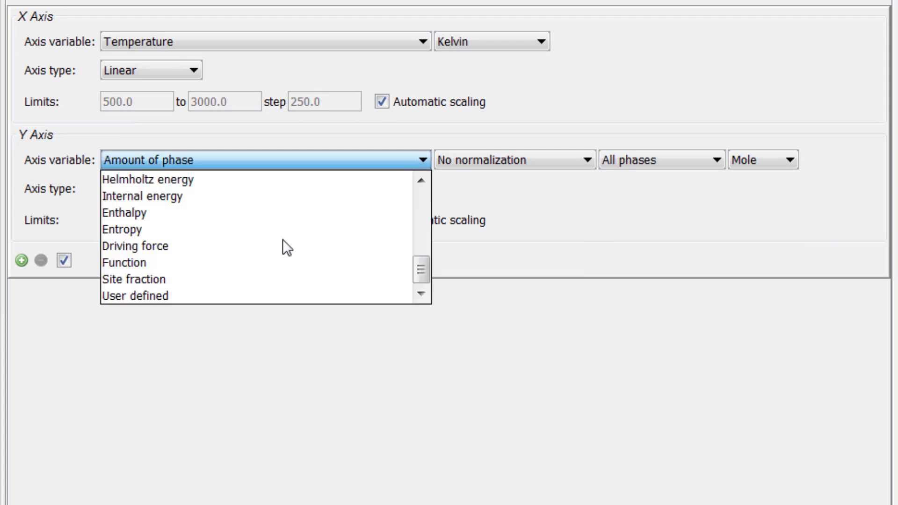
left_click(286, 260)
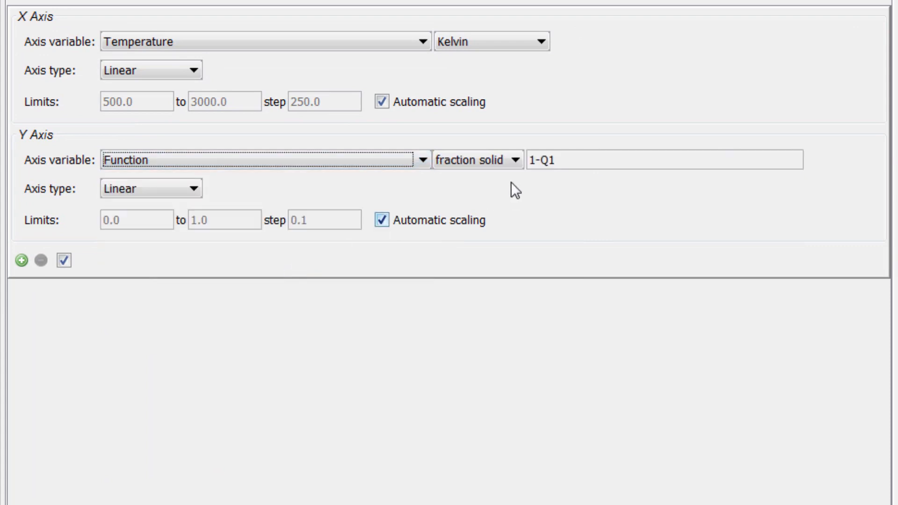
left_click(516, 159)
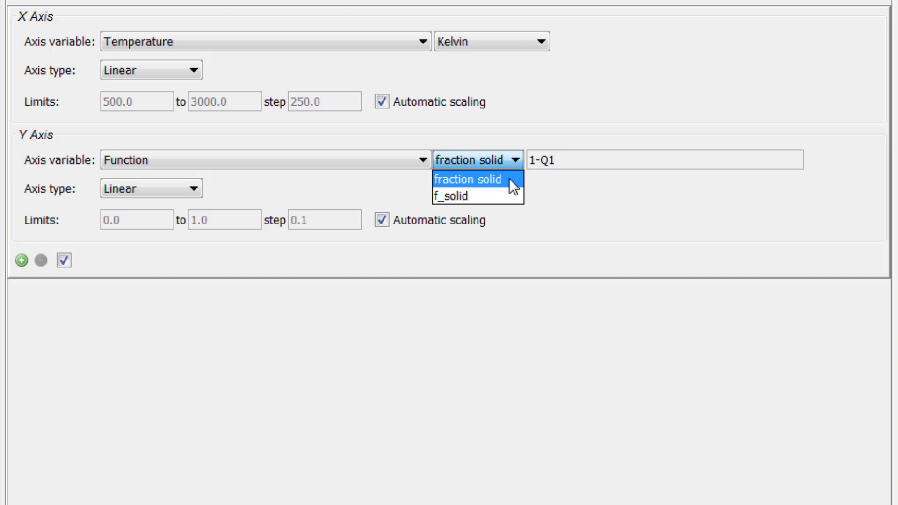
left_click(509, 180)
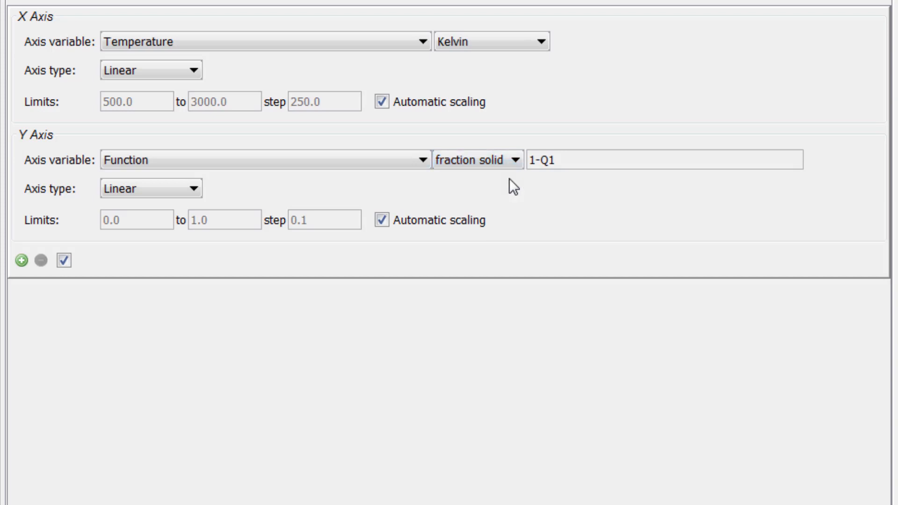
left_click(384, 220)
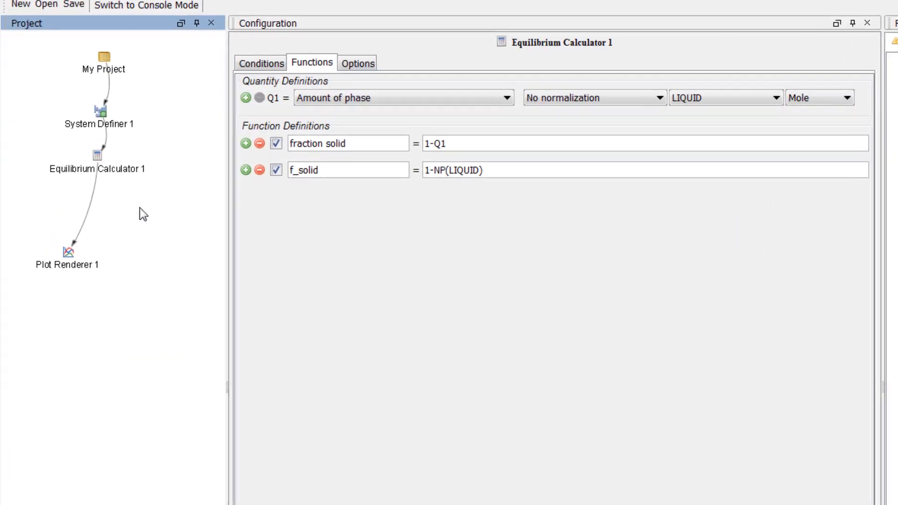
Create a new Plot Renderer as a successor of Equilibrium Calculator 1
right_click(102, 163)
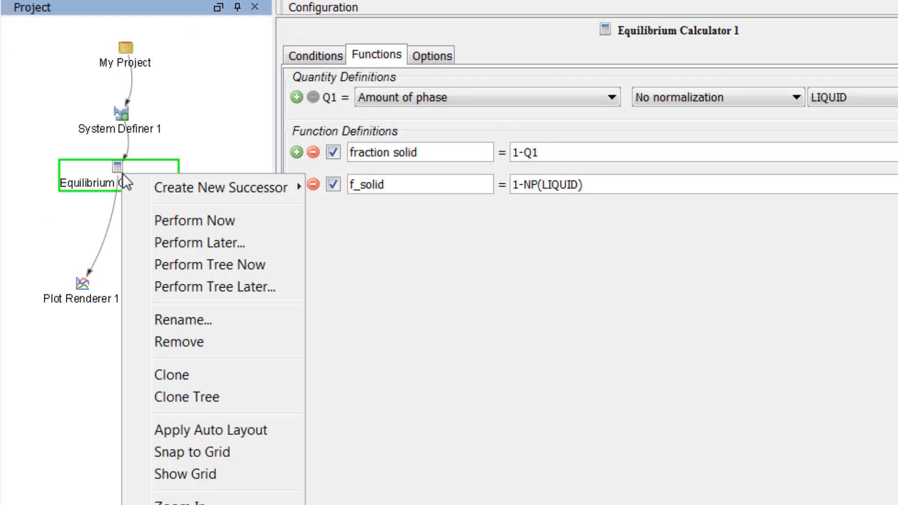
mouse_move(131, 187)
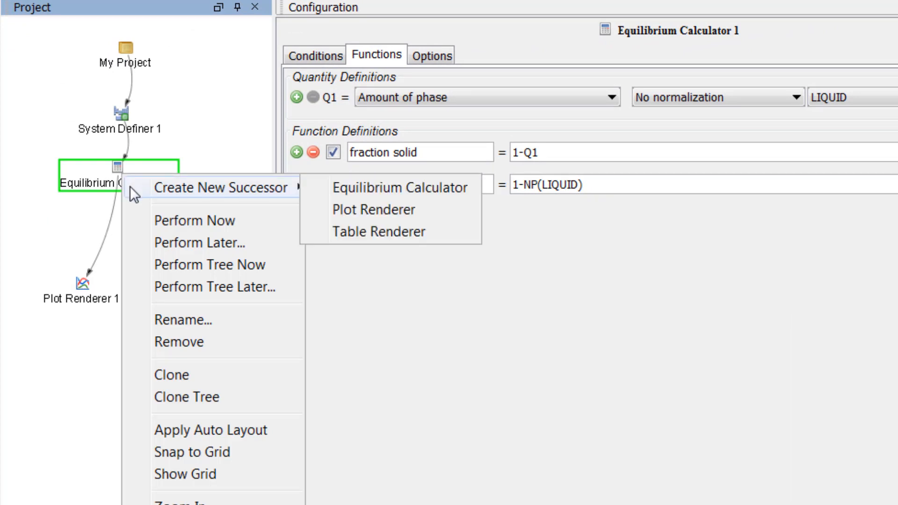
left_click(317, 207)
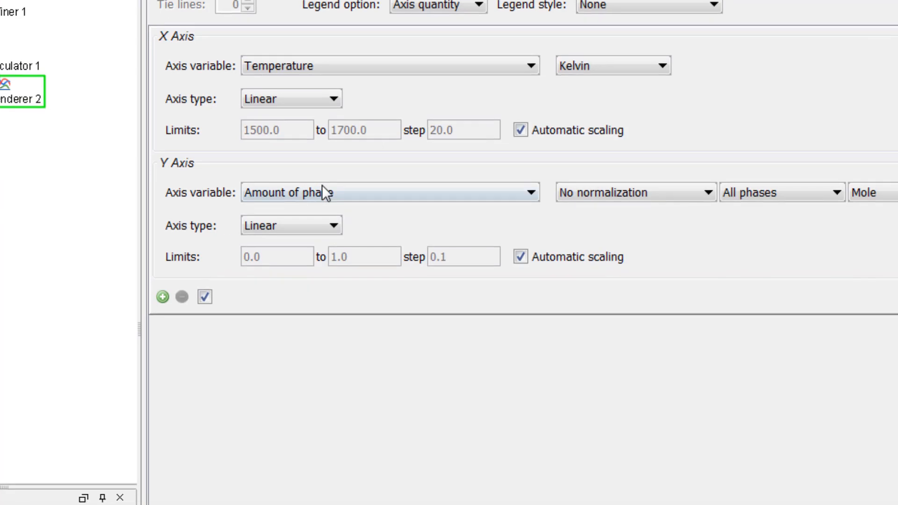
In Plot Renderer 2, set the Y axis to the function f_solid with automatic scaling off, and perform the plot
left_click(326, 192)
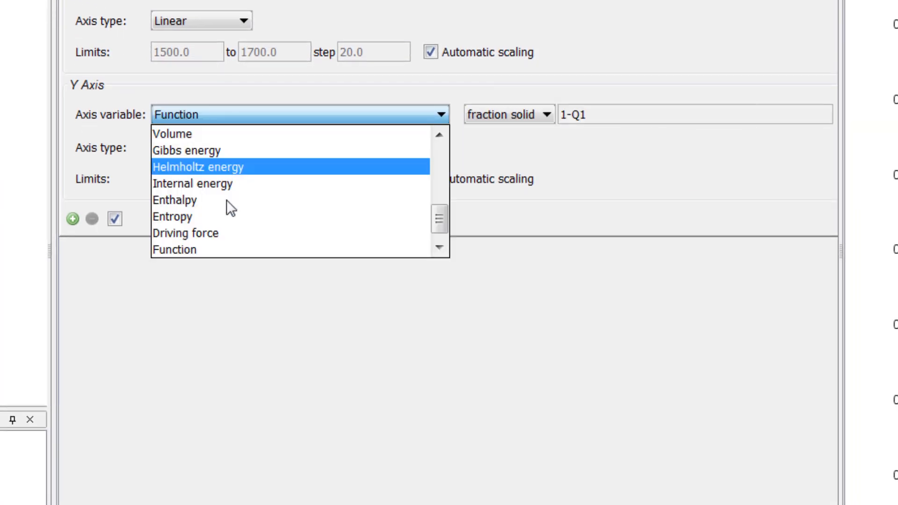
left_click(314, 326)
left_click(530, 116)
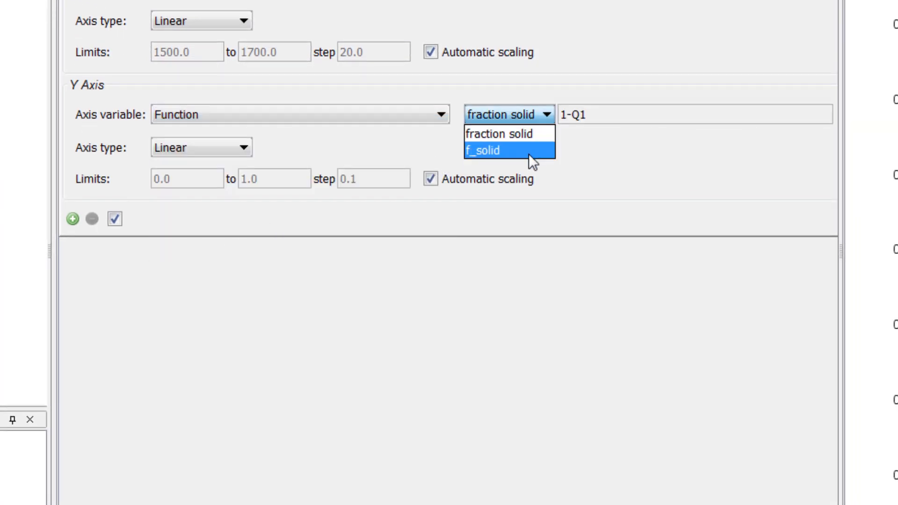
left_click(529, 152)
left_click(430, 178)
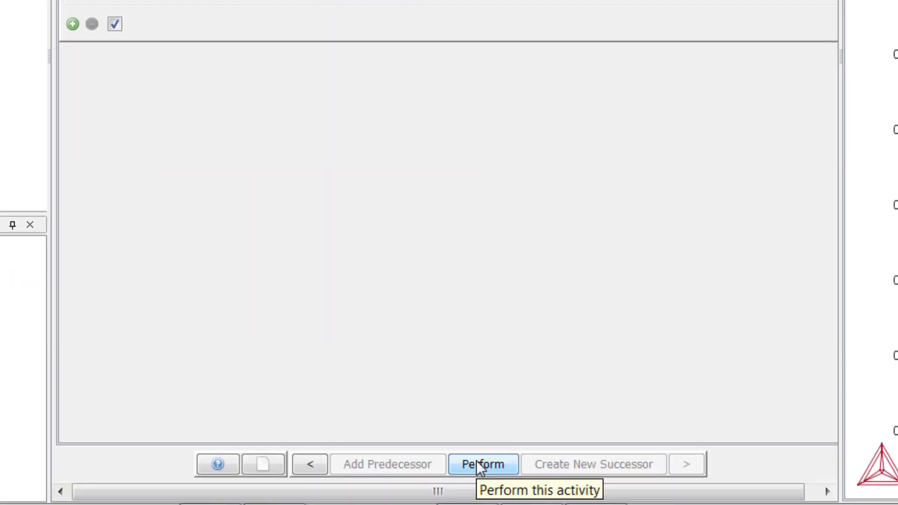
left_click(476, 457)
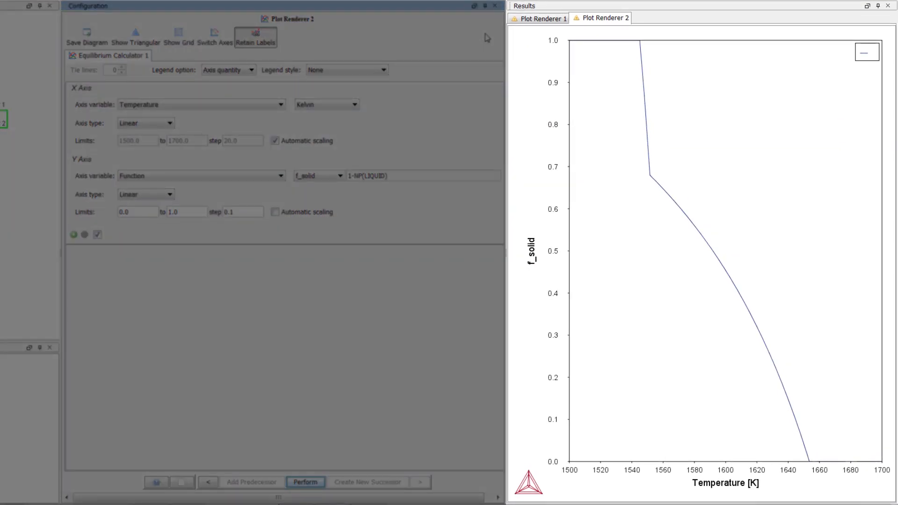
Compare the fraction solid curve in Plot Renderer 1 with the f_solid curve in Plot Renderer 2
left_click(540, 19)
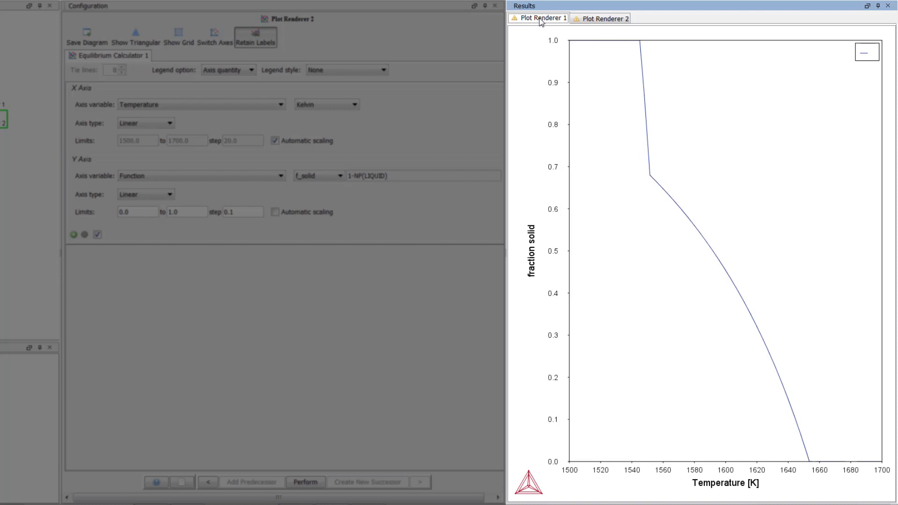
left_click(604, 19)
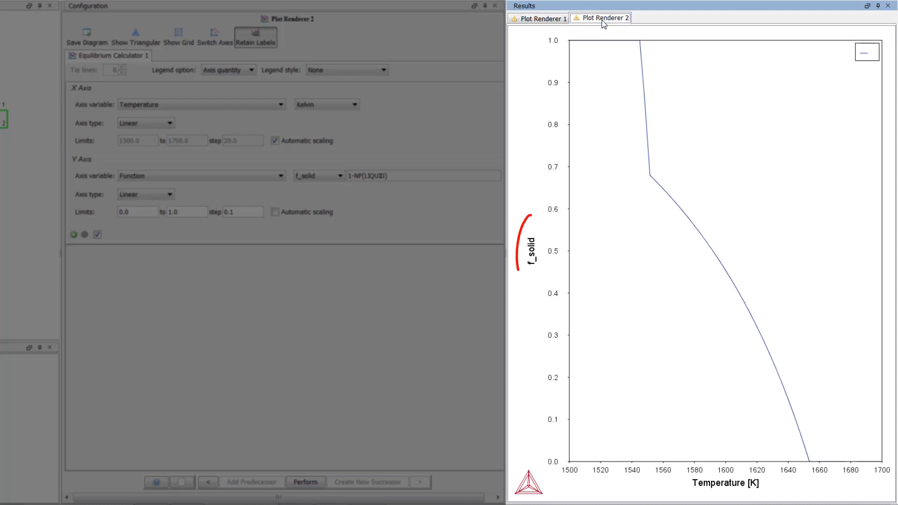